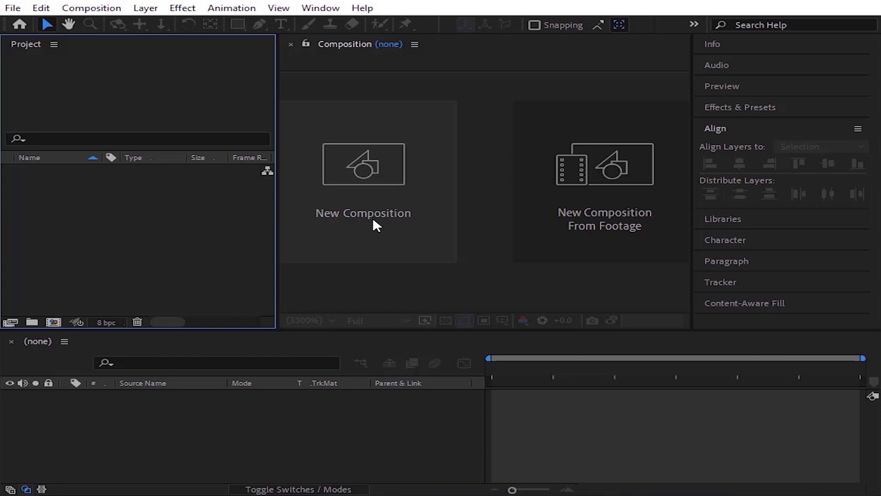
Step: Create a new composition with the default HDTV 1080 29.97 settings
{"action": "left_click", "coordinate": [373, 220]}
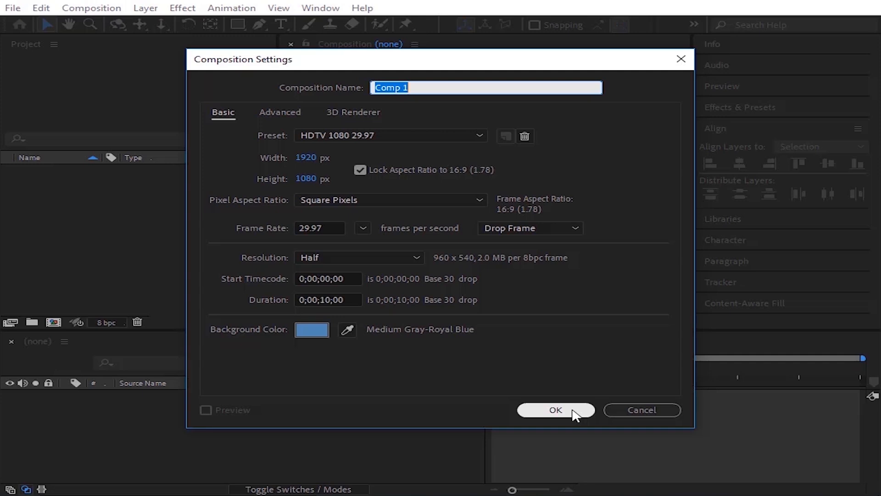
{"action": "left_click", "coordinate": [556, 410]}
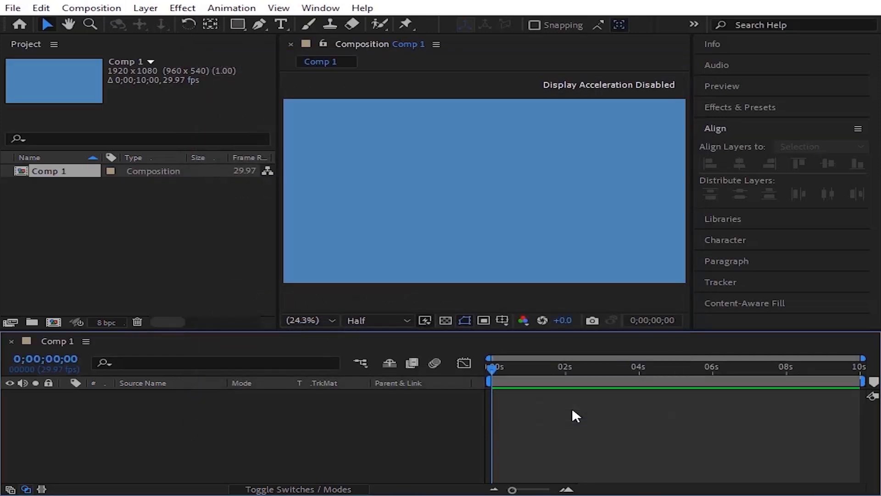
Step: Add a new shape layer to the composition from the timeline
{"action": "right_click", "coordinate": [409, 438]}
{"action": "mouse_move", "coordinate": [480, 289]}
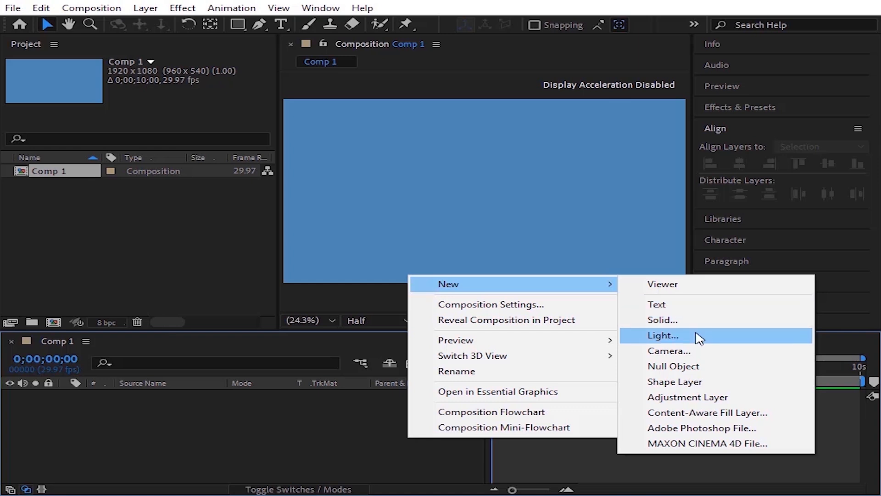
{"action": "left_click", "coordinate": [701, 387]}
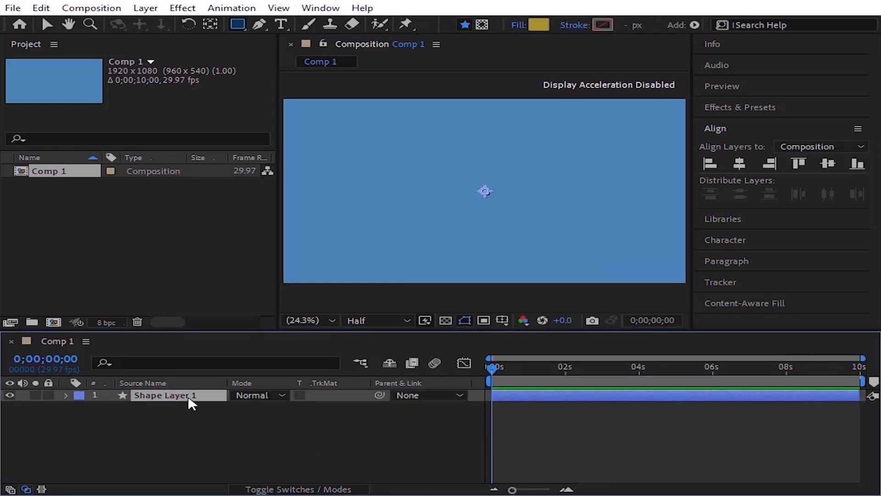
Step: Add a second shape layer through the Layer menu and delete it again
{"action": "left_click", "coordinate": [145, 12]}
{"action": "mouse_move", "coordinate": [150, 29]}
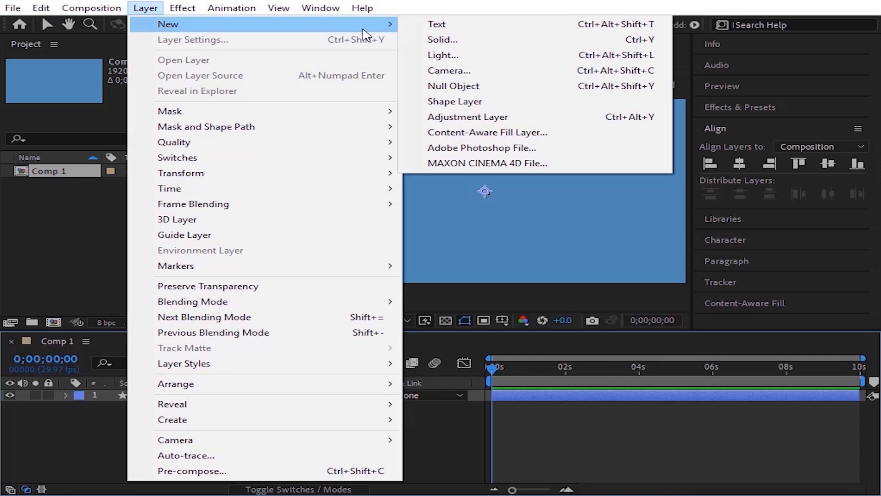
{"action": "left_click", "coordinate": [491, 105]}
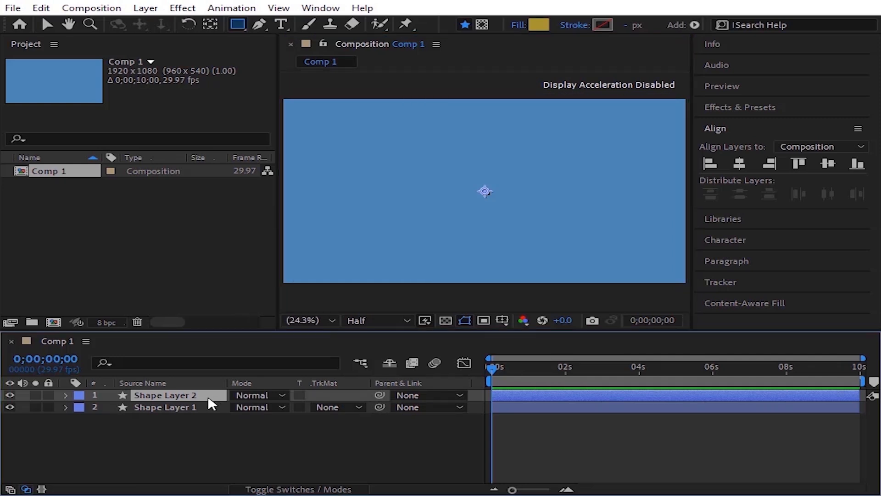
{"action": "key", "text": "Return"}
{"action": "key", "text": "Delete"}
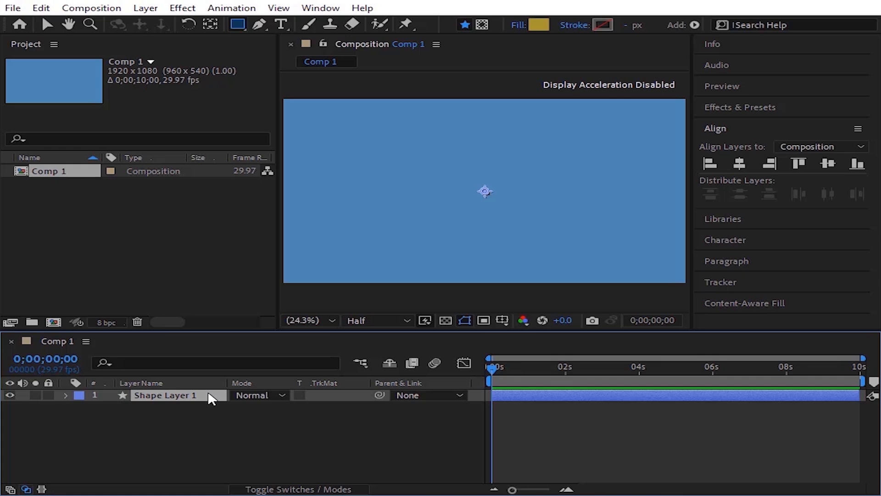
Step: Rename the shape layer as star layer
{"action": "key", "text": "Return"}
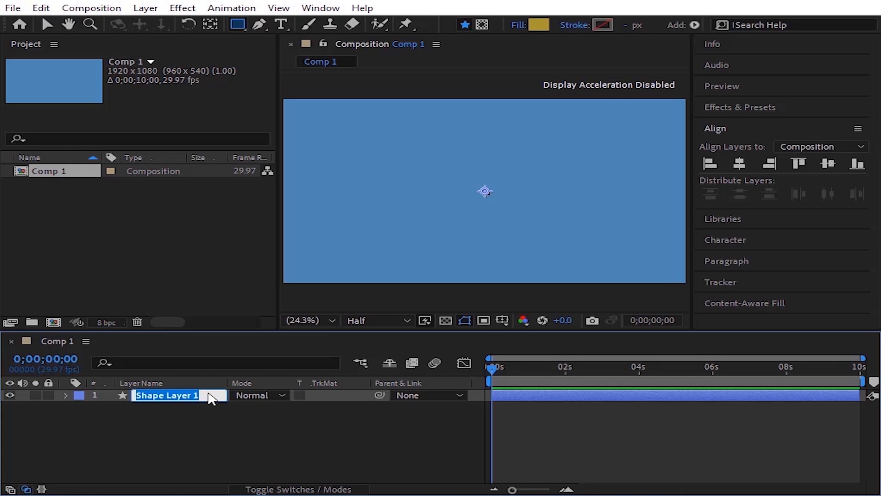
{"action": "type", "text": "star layer"}
{"action": "key", "text": "Return"}
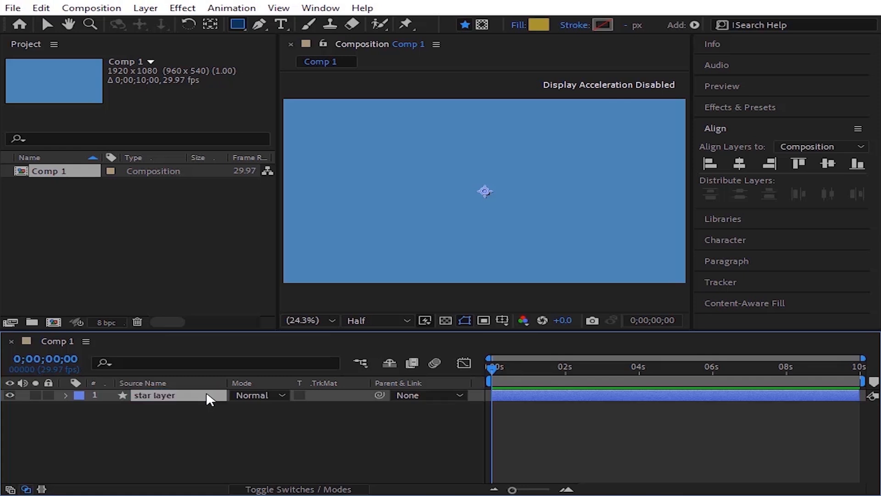
Step: Draw a star near the upper-left of the composition with the Star Tool
{"action": "left_click", "coordinate": [239, 26]}
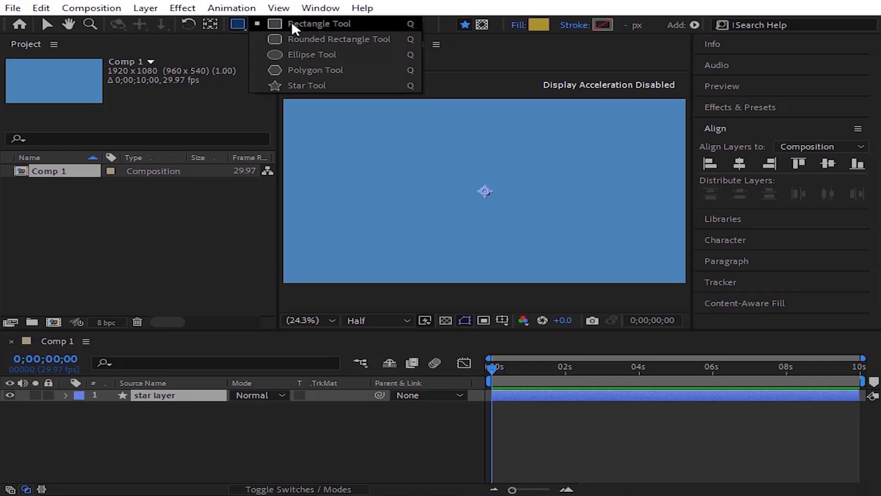
{"action": "left_click", "coordinate": [309, 87]}
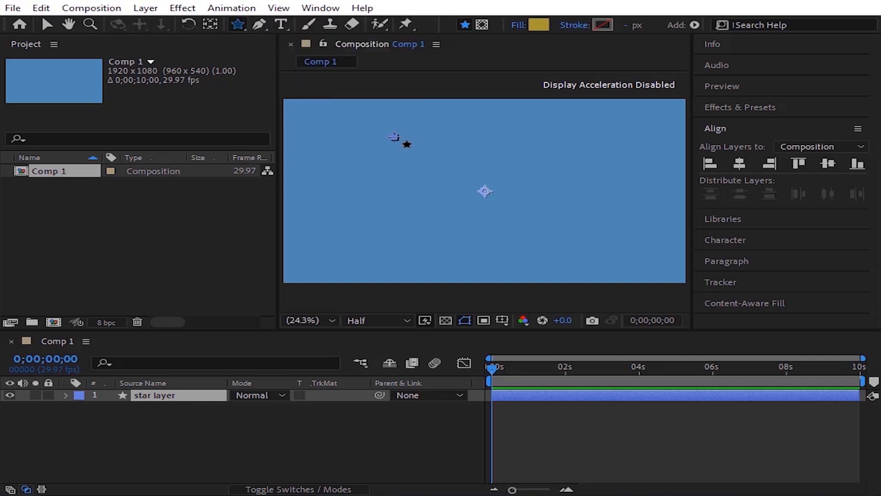
{"action": "left_click_drag", "start_coordinate": [392, 138], "coordinate": [434, 152]}
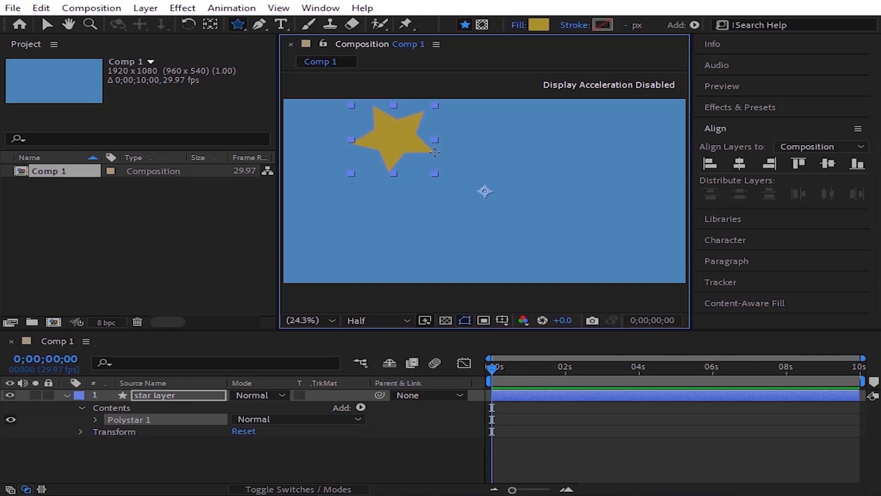
Step: Set the star's fill to None
{"action": "left_click", "coordinate": [520, 26]}
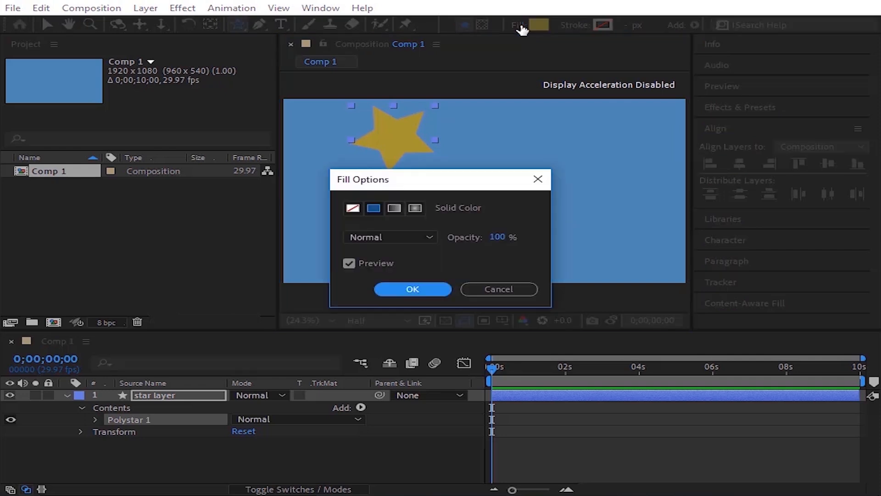
{"action": "left_click", "coordinate": [351, 209]}
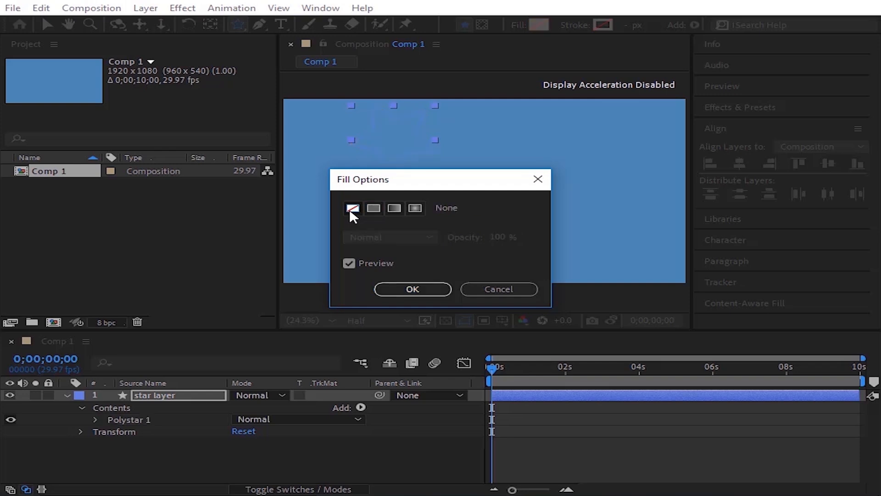
{"action": "left_click", "coordinate": [412, 289]}
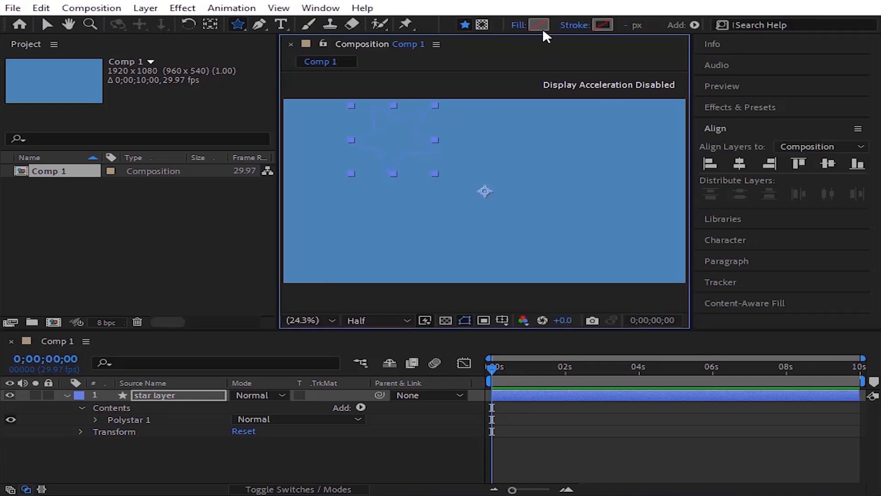
Step: Set the star's fill back to a solid colour, A69431
{"action": "left_click", "coordinate": [519, 26]}
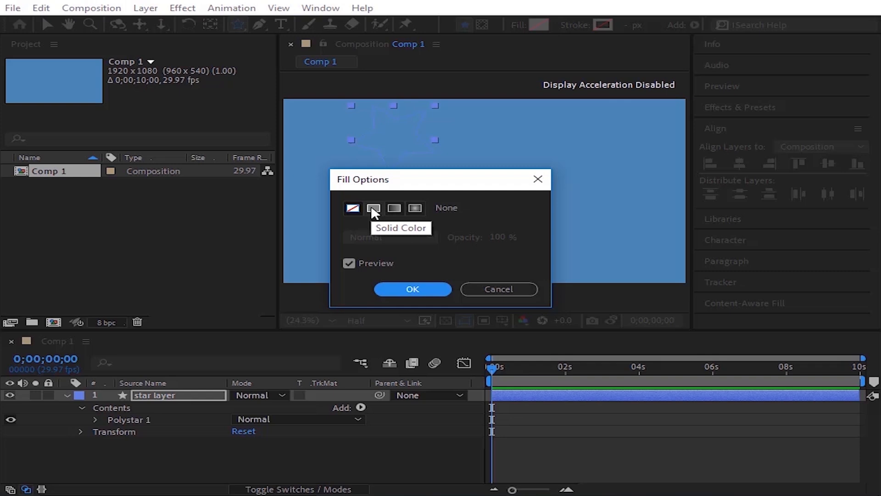
{"action": "left_click", "coordinate": [373, 209]}
{"action": "key", "text": "Return"}
{"action": "left_click", "coordinate": [540, 25]}
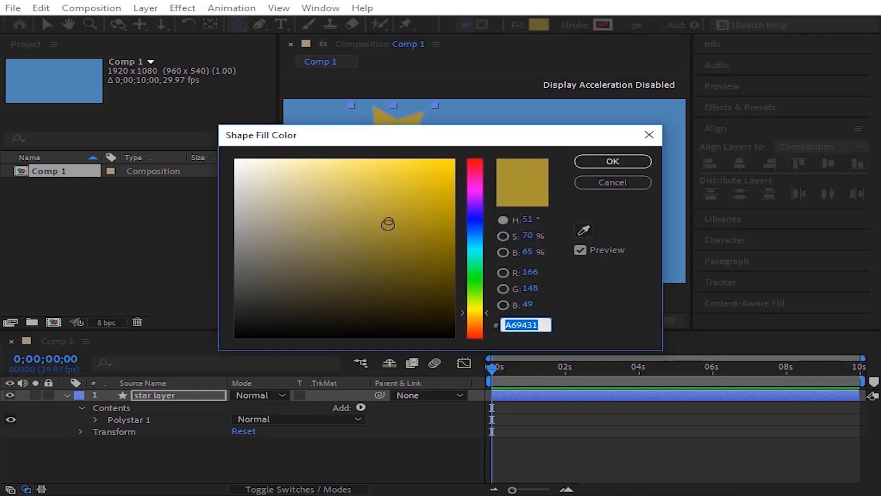
{"action": "left_click", "coordinate": [610, 162]}
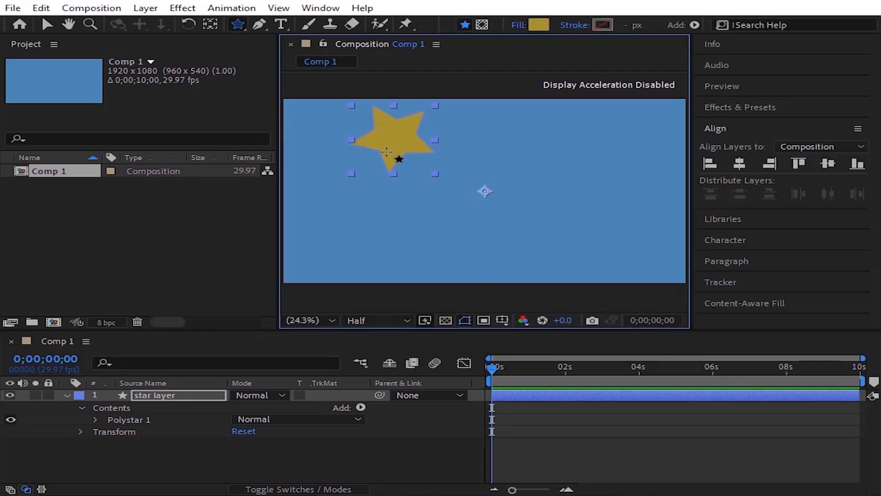
Step: Give the star a solid colour stroke and set its width to 18 px
{"action": "left_click", "coordinate": [582, 27]}
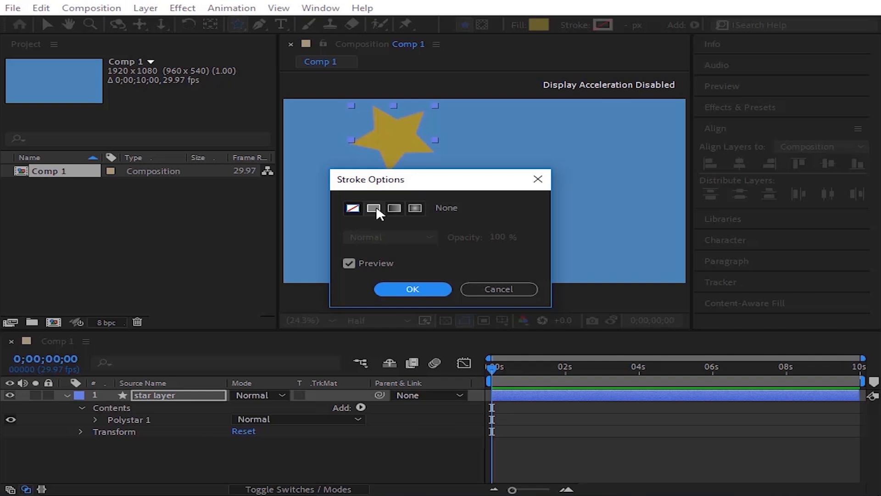
{"action": "left_click", "coordinate": [374, 209]}
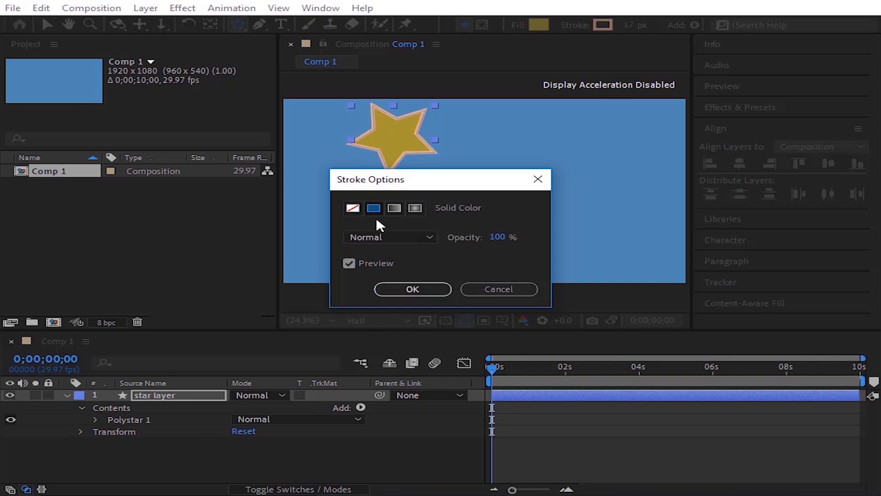
{"action": "left_click", "coordinate": [413, 289]}
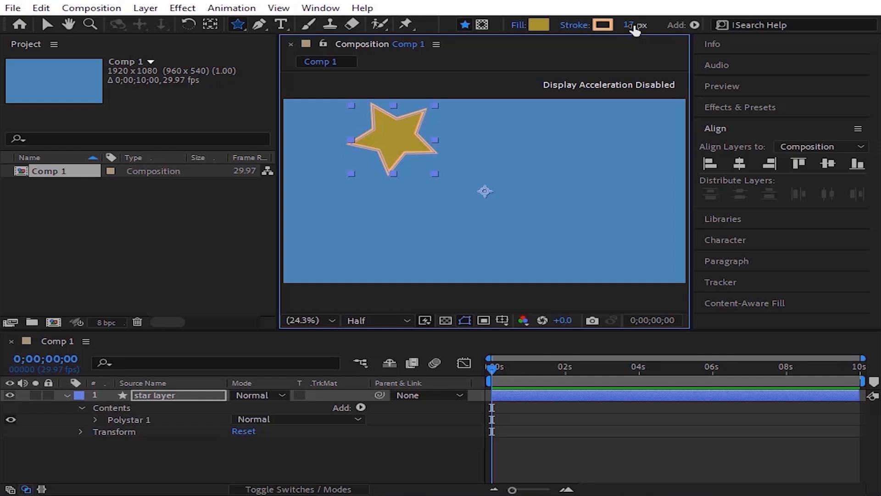
{"action": "mouse_move", "coordinate": [635, 29]}
{"action": "left_mouse_down"}
{"action": "mouse_move", "coordinate": [644, 27]}
{"action": "mouse_move", "coordinate": [637, 28]}
{"action": "left_mouse_up"}
Step: Collapse the layer and center the star horizontally and vertically in the composition
{"action": "left_click", "coordinate": [67, 395]}
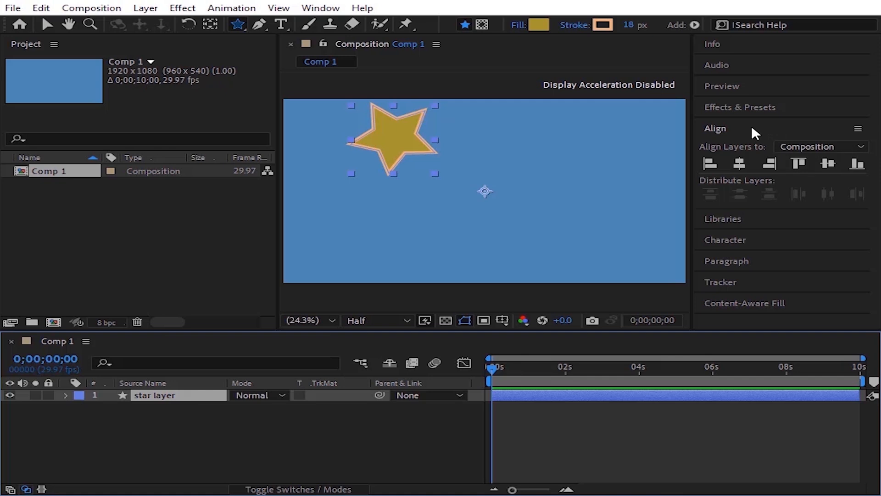
{"action": "left_click", "coordinate": [740, 164]}
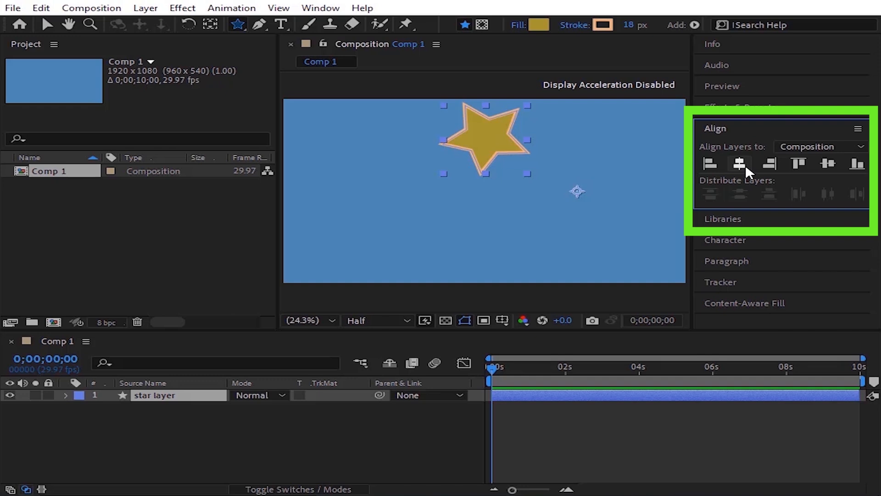
{"action": "left_click", "coordinate": [829, 165]}
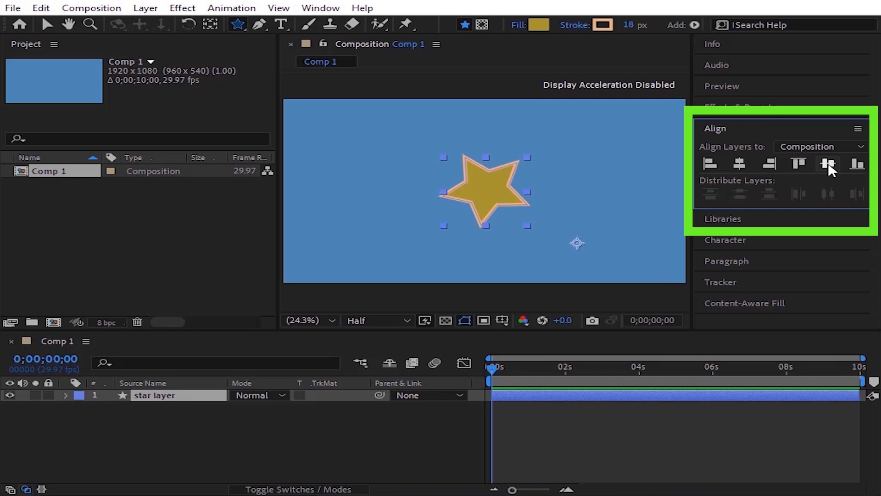
Step: Open the star layer's Transform properties and scale the star up to 140%
{"action": "left_click", "coordinate": [170, 397]}
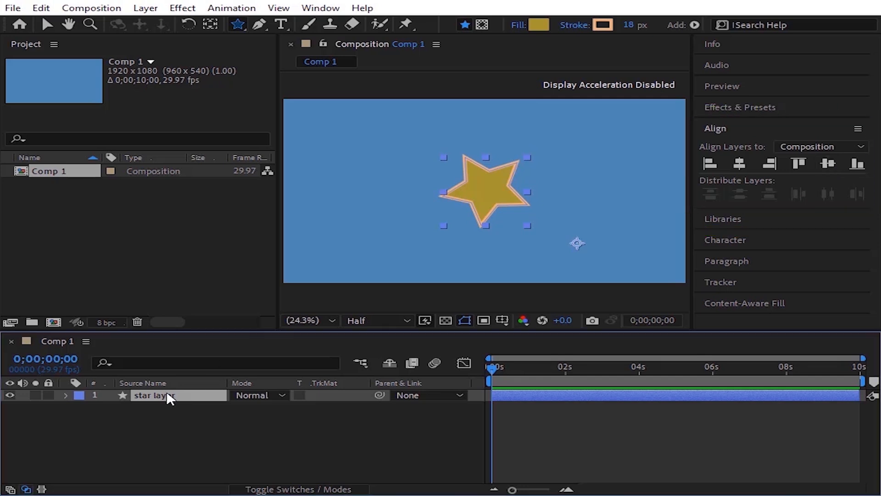
{"action": "left_click", "coordinate": [66, 395]}
{"action": "left_click", "coordinate": [82, 429]}
{"action": "scroll", "coordinate": [144, 428], "scroll_direction": "down", "scroll_amount": 1}
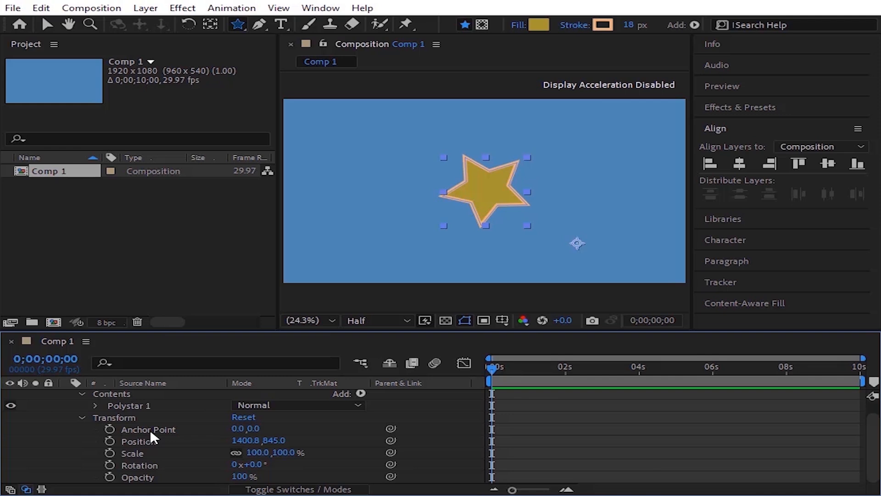
{"action": "left_click", "coordinate": [150, 429]}
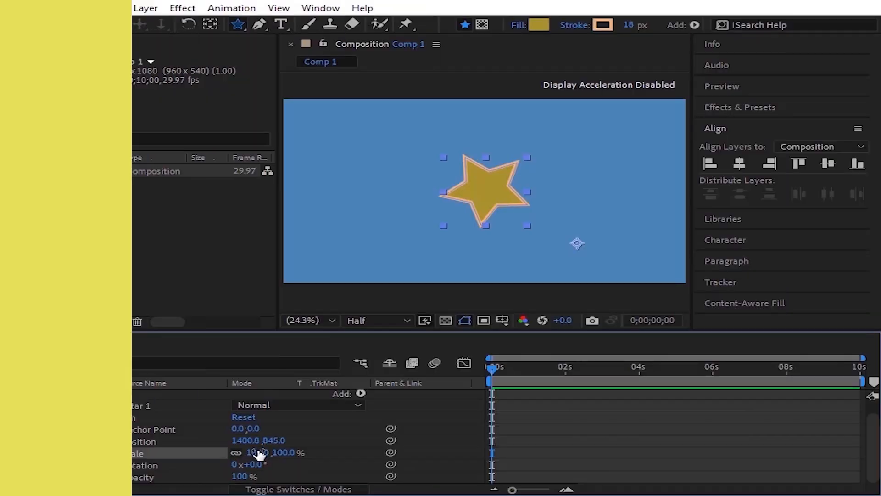
{"action": "left_click_drag", "start_coordinate": [257, 453], "coordinate": [275, 455]}
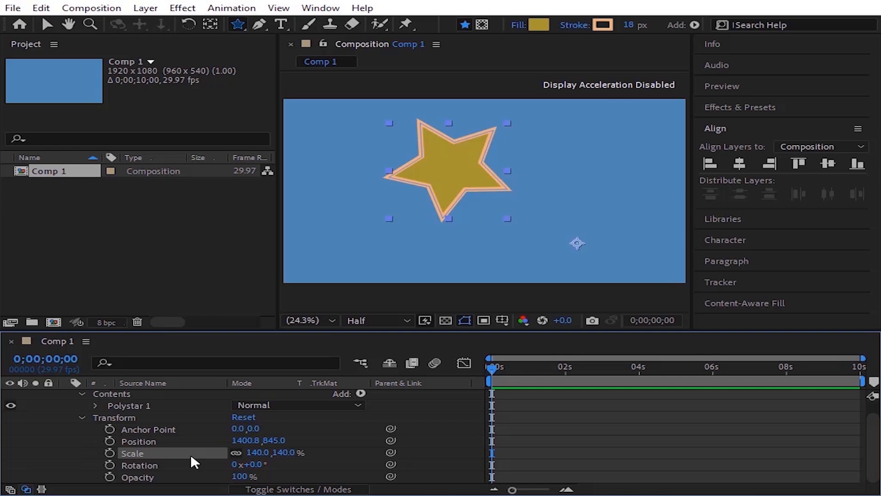
Step: Move the star's anchor point to its left tip with the Pan Behind tool
{"action": "left_click", "coordinate": [211, 26]}
{"action": "left_click_drag", "start_coordinate": [577, 243], "coordinate": [385, 182]}
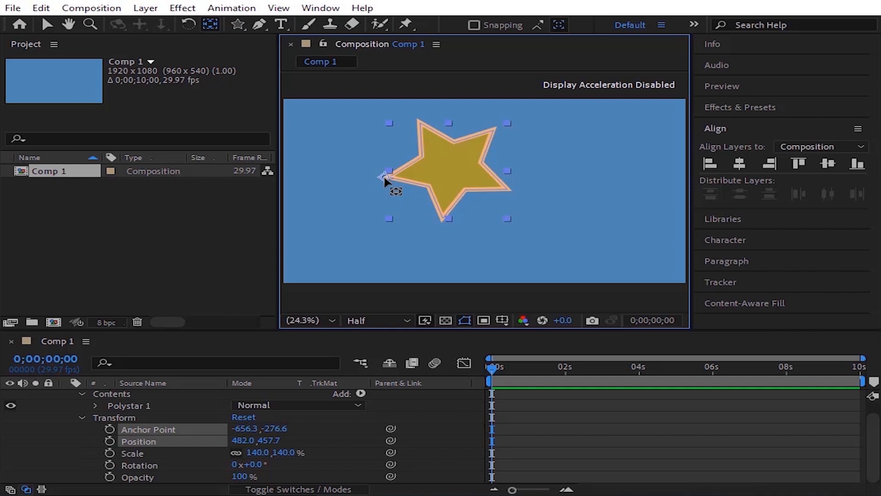
Step: Set the star's scale to 133%
{"action": "left_click", "coordinate": [172, 458]}
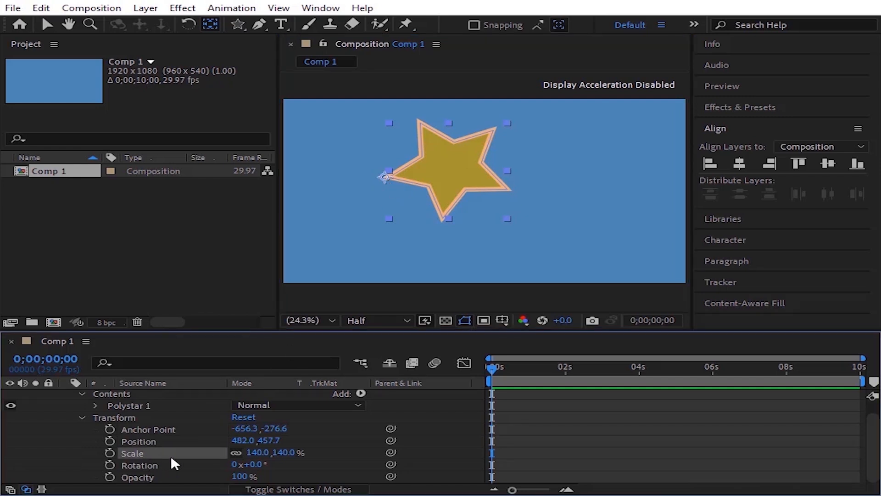
{"action": "left_click_drag", "start_coordinate": [260, 454], "coordinate": [220, 455]}
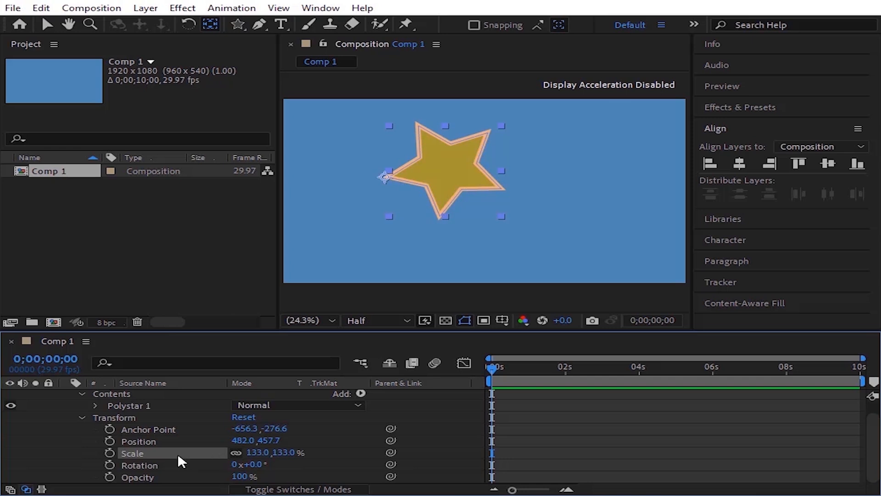
Step: Center the star layer's anchor point in its layer content
{"action": "scroll", "coordinate": [177, 454], "scroll_direction": "up", "scroll_amount": 1}
{"action": "left_click", "coordinate": [159, 396]}
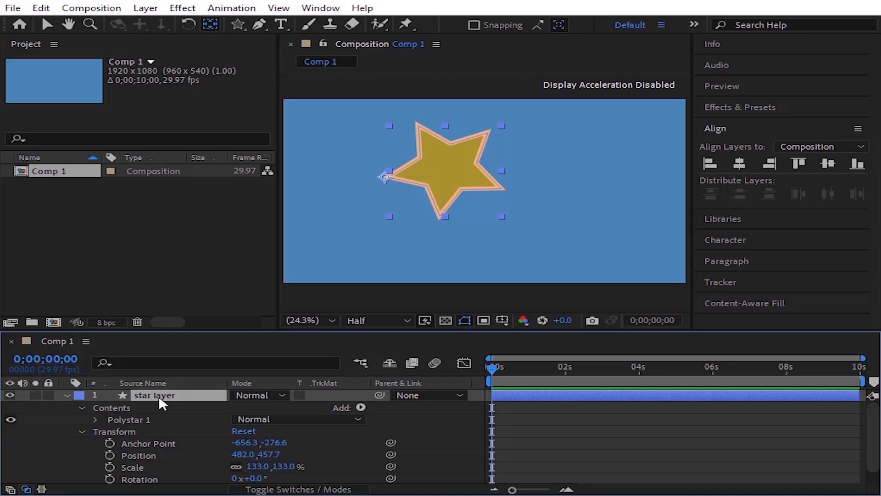
{"action": "right_click", "coordinate": [159, 396]}
{"action": "mouse_move", "coordinate": [305, 63]}
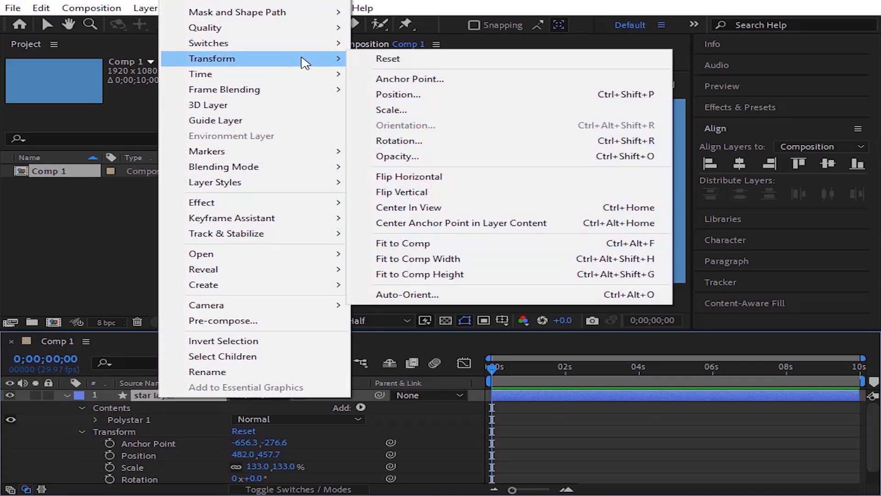
{"action": "left_click", "coordinate": [467, 229]}
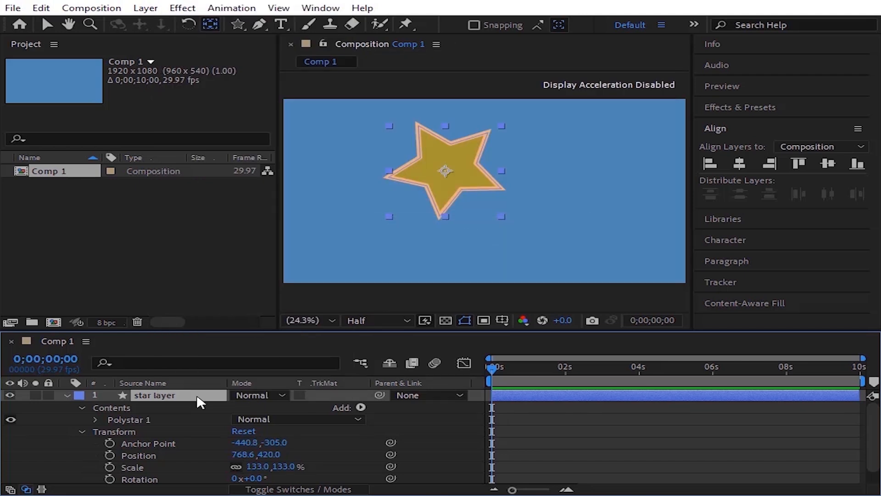
{"action": "scroll", "coordinate": [161, 444], "scroll_direction": "down", "scroll_amount": 1}
{"action": "left_click", "coordinate": [213, 442]}
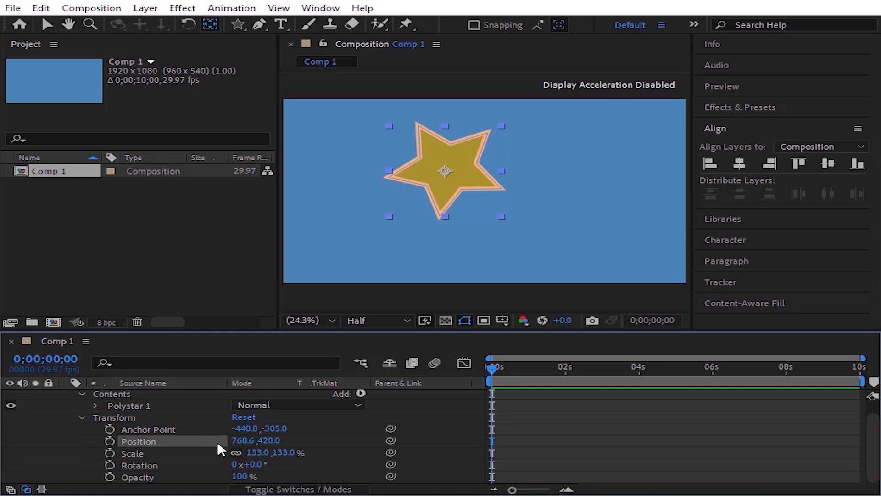
Step: Center the star in the composition, then set its X position to 296 so it sits near the left edge
{"action": "left_click_drag", "start_coordinate": [248, 440], "coordinate": [257, 476]}
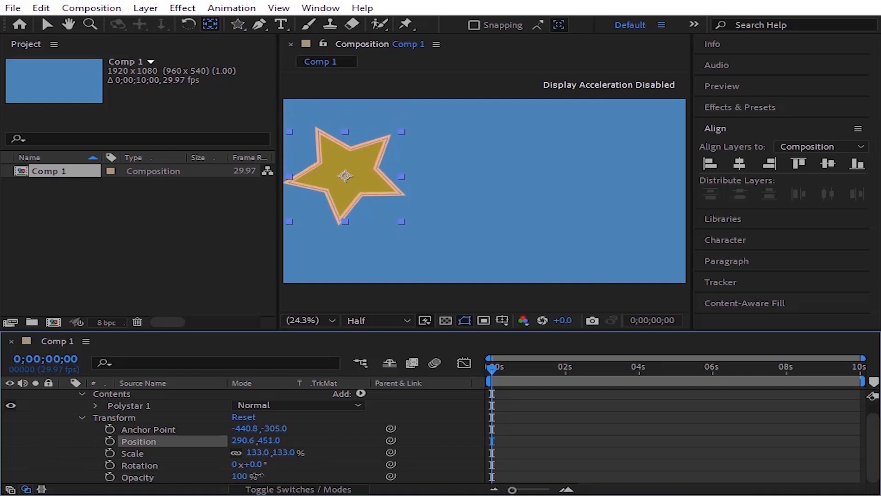
{"action": "left_click", "coordinate": [739, 164]}
{"action": "left_click", "coordinate": [827, 163]}
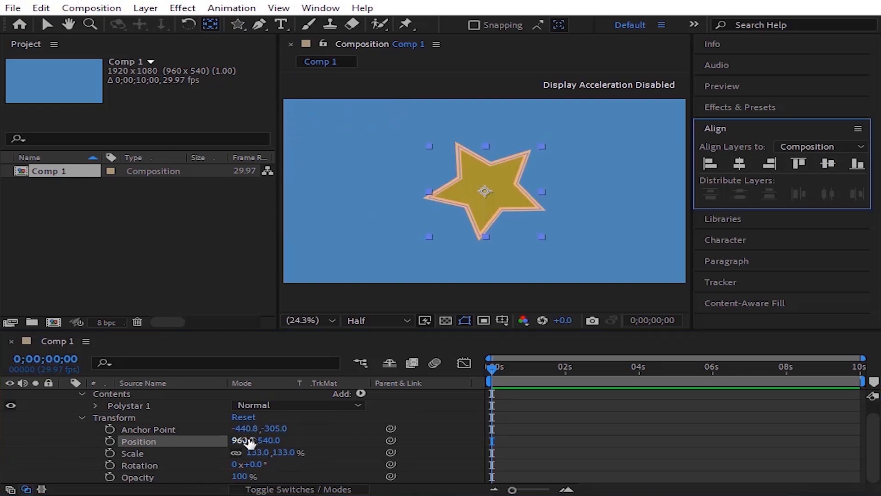
{"action": "left_click_drag", "start_coordinate": [250, 443], "coordinate": [165, 441]}
{"action": "left_click_drag", "start_coordinate": [251, 442], "coordinate": [240, 442]}
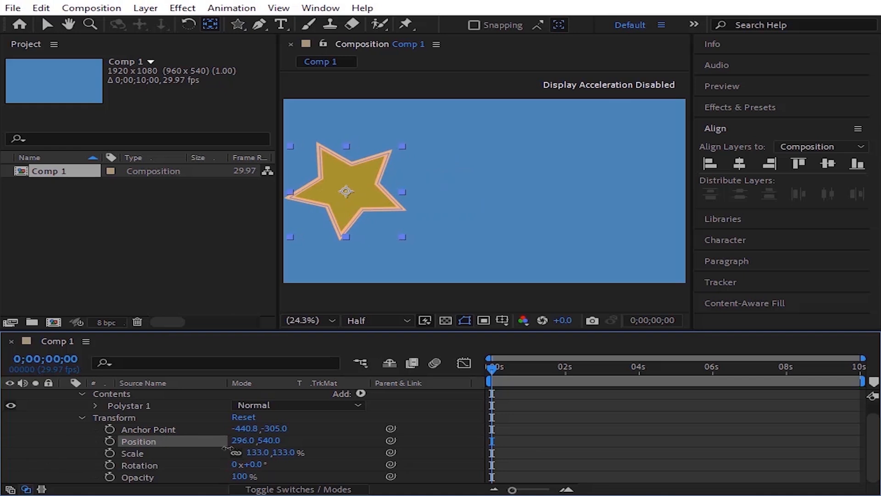
Step: Keyframe the star's position at 296,540 at the start and 1038,540 at 0;00;01;10
{"action": "left_click", "coordinate": [110, 441]}
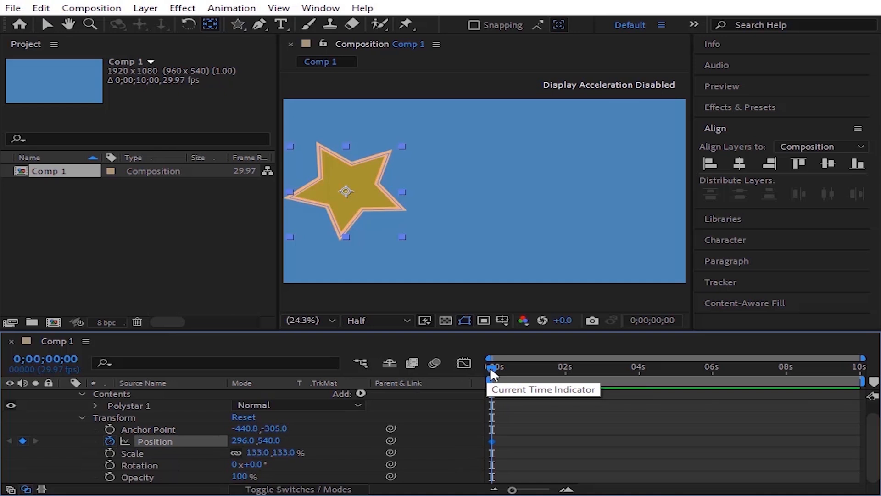
{"action": "left_click_drag", "start_coordinate": [492, 367], "coordinate": [541, 426]}
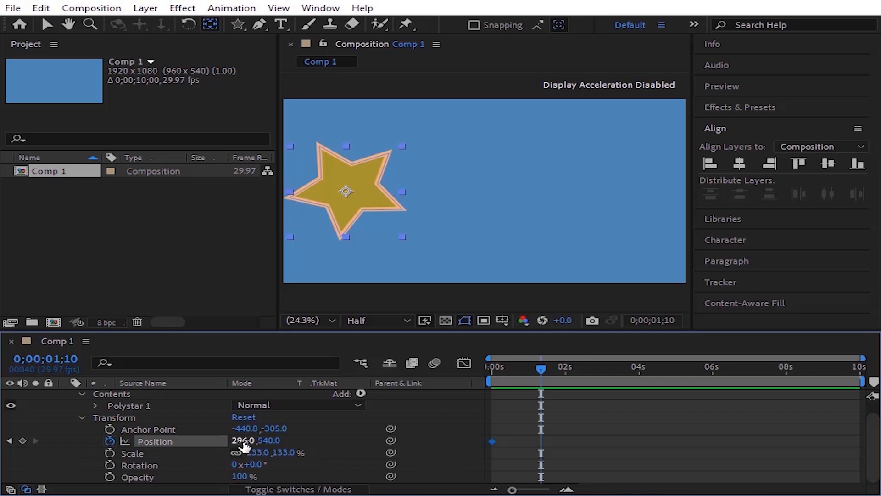
{"action": "left_click_drag", "start_coordinate": [244, 445], "coordinate": [380, 436]}
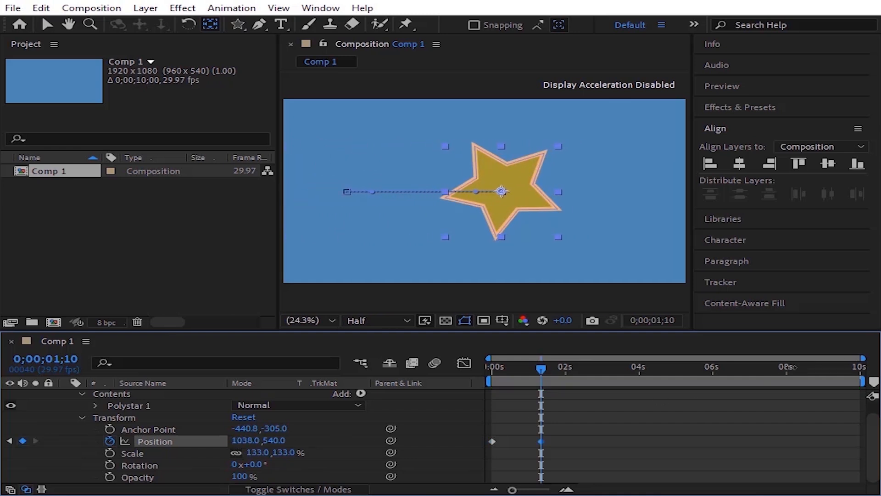
Step: Preview the position animation from the beginning of the timeline
{"action": "left_click", "coordinate": [153, 443]}
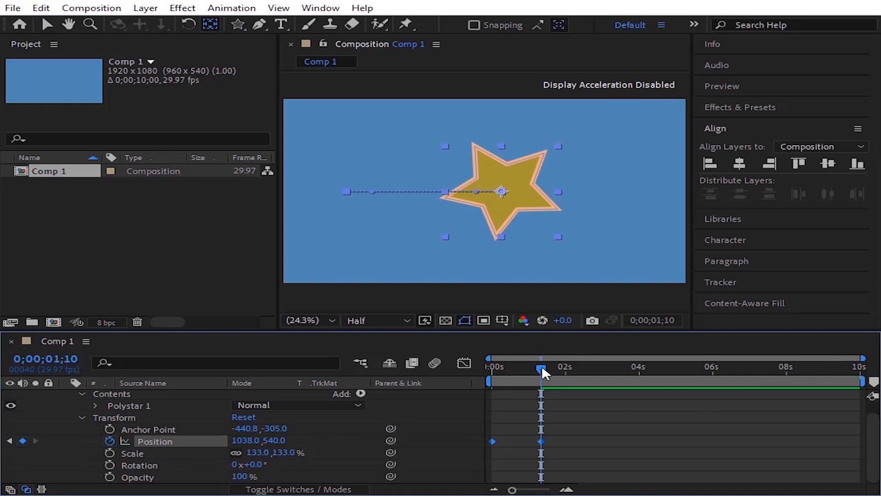
{"action": "left_click_drag", "start_coordinate": [542, 365], "coordinate": [473, 399]}
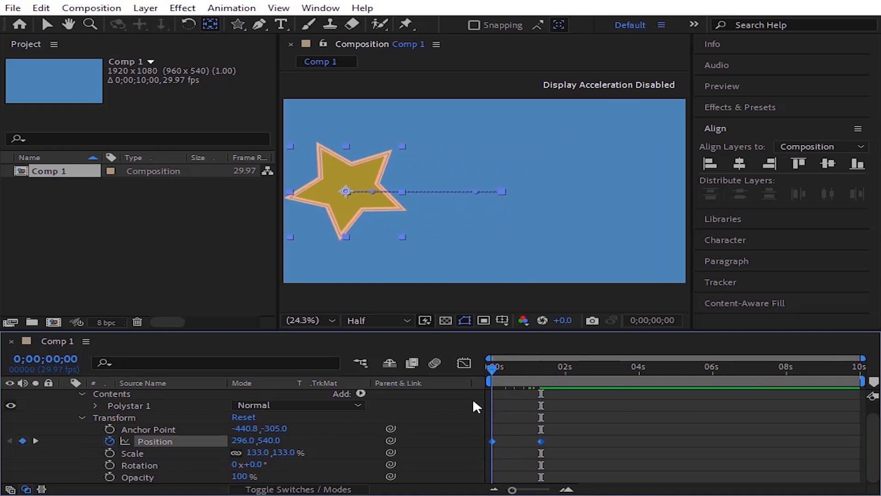
{"action": "key", "text": "space"}
{"action": "key", "text": "space"}
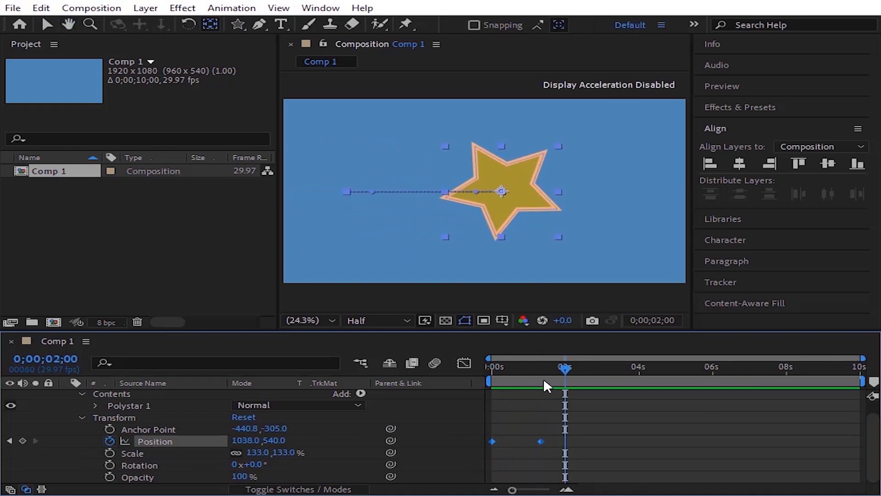
{"action": "left_click_drag", "start_coordinate": [564, 366], "coordinate": [480, 436]}
Step: Keyframe the star's scale from 0% at the start to 100% at 0;00;00;20
{"action": "left_click", "coordinate": [152, 453]}
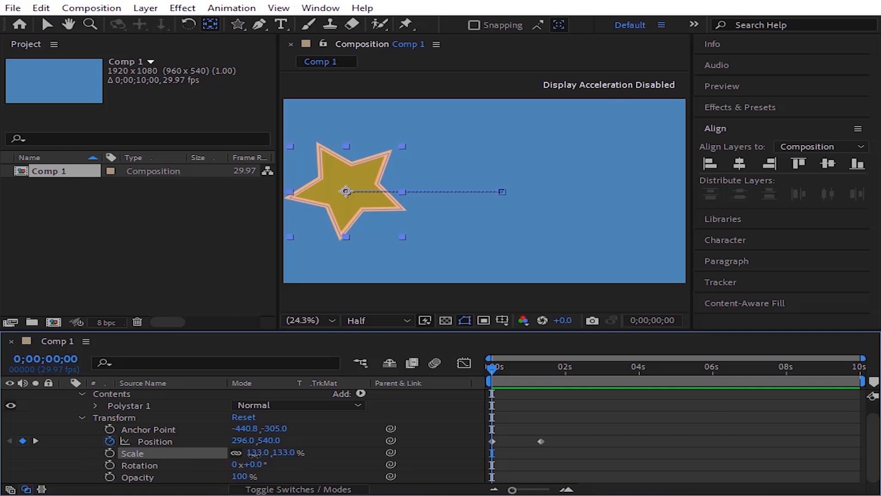
{"action": "left_click", "coordinate": [254, 452]}
{"action": "type", "text": "0"}
{"action": "key", "text": "Return"}
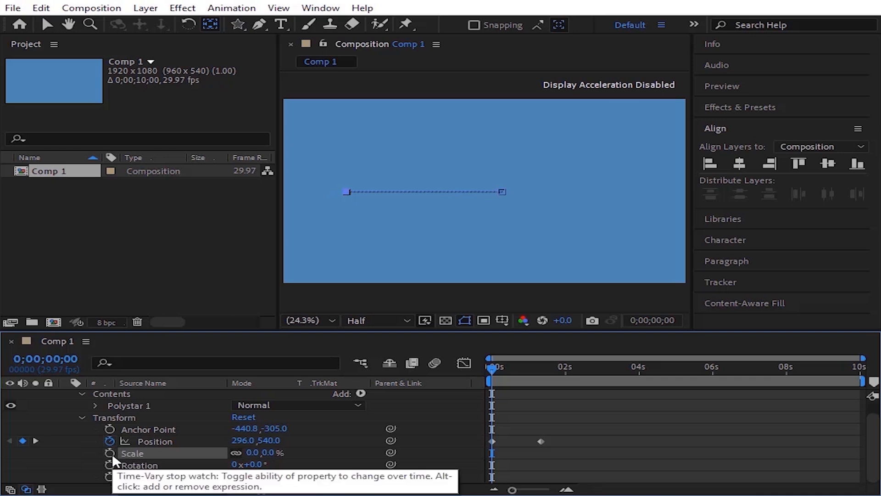
{"action": "left_click", "coordinate": [110, 453]}
{"action": "left_click_drag", "start_coordinate": [505, 372], "coordinate": [518, 379]}
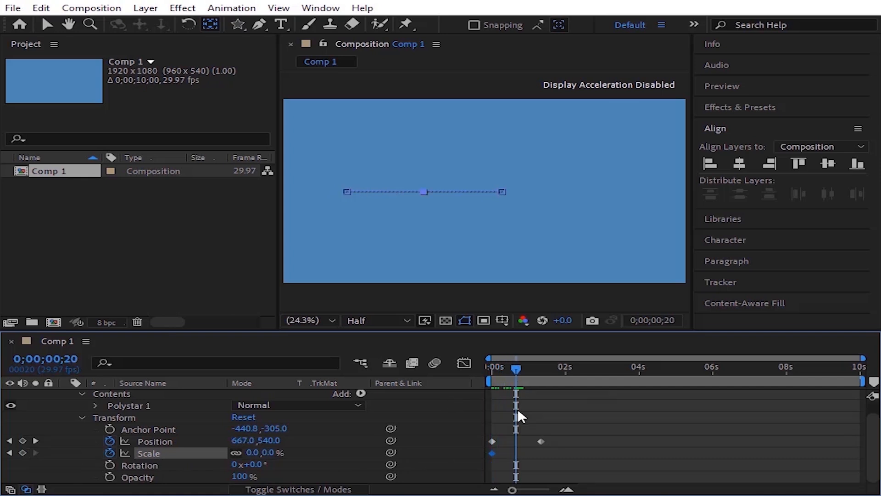
{"action": "left_click", "coordinate": [255, 454]}
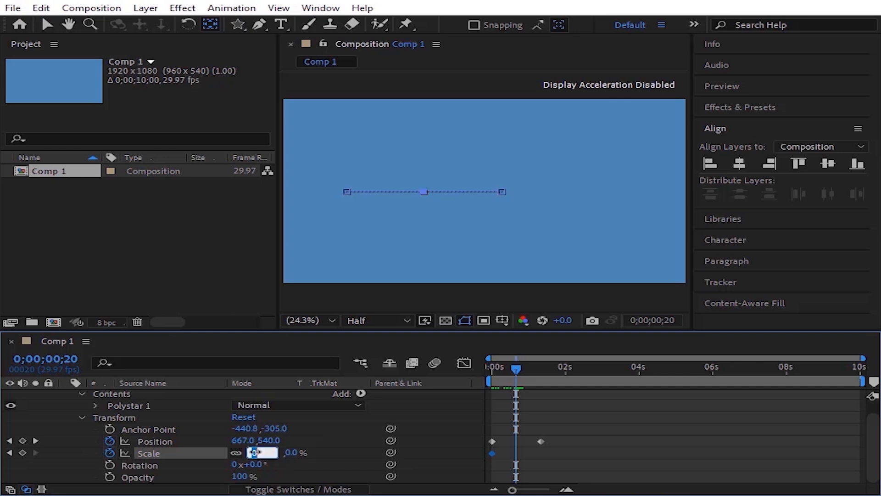
{"action": "type", "text": "100"}
{"action": "key", "text": "Return"}
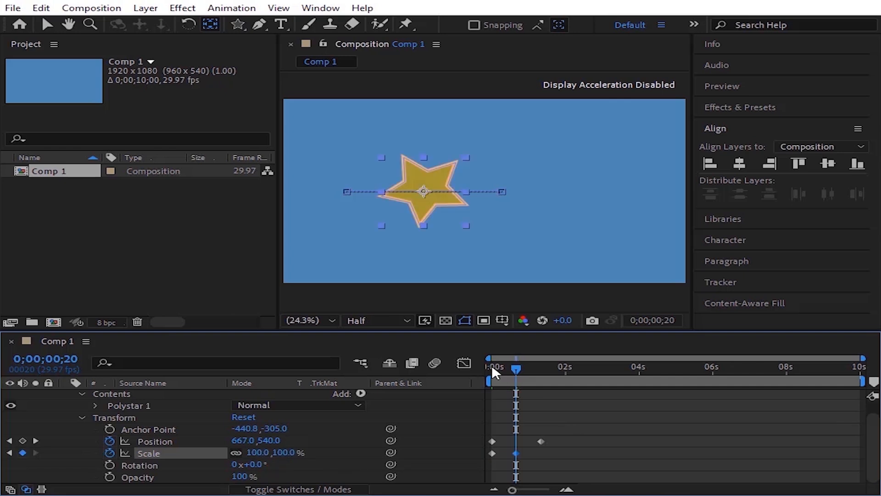
Step: Preview the scale and position animation from the start
{"action": "left_click", "coordinate": [492, 365]}
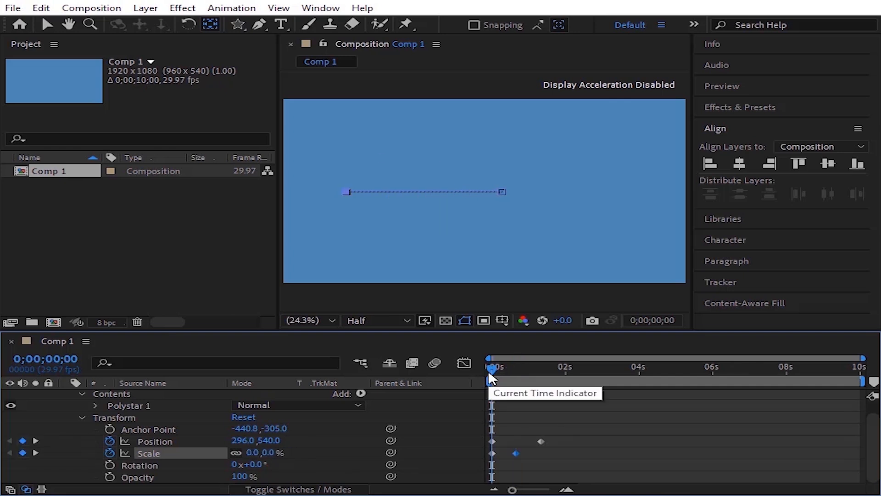
{"action": "key", "text": "space"}
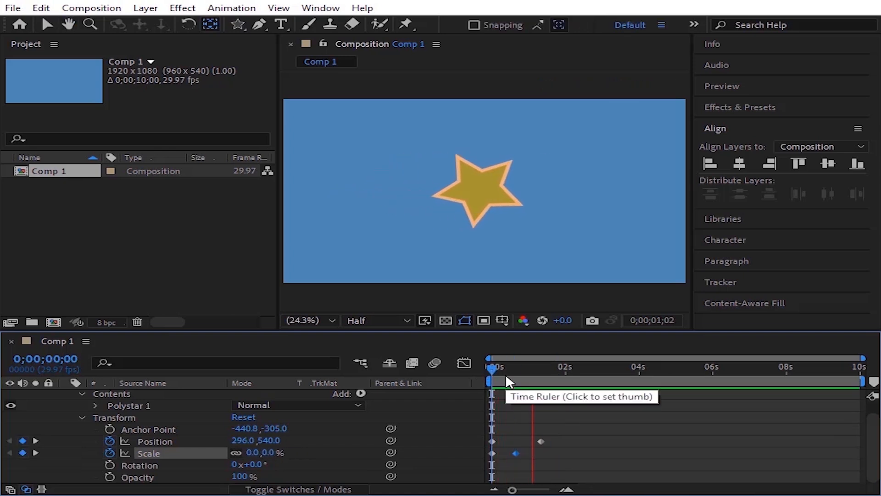
{"action": "left_click_drag", "start_coordinate": [554, 367], "coordinate": [478, 413]}
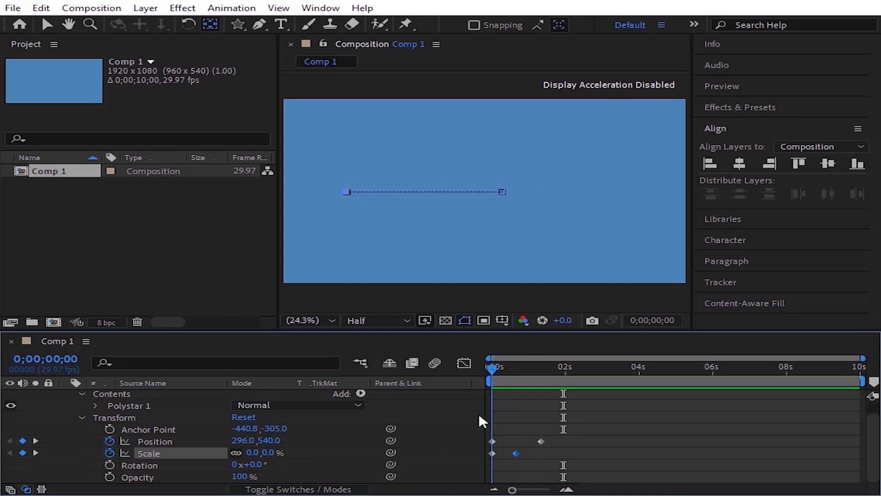
{"action": "key", "text": "space"}
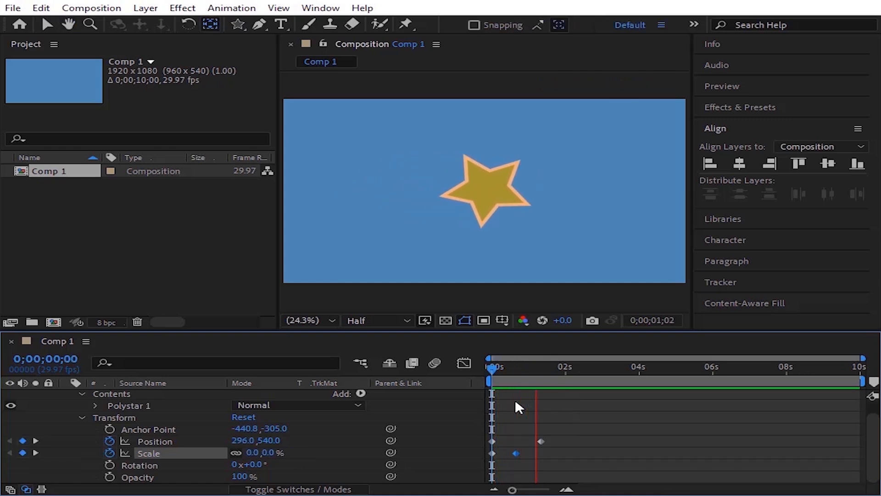
{"action": "key", "text": "space"}
Step: Keyframe the star's rotation from 0° at 0;00;01;10 to 260° at 0;00;02;00
{"action": "left_click_drag", "start_coordinate": [538, 370], "coordinate": [542, 380]}
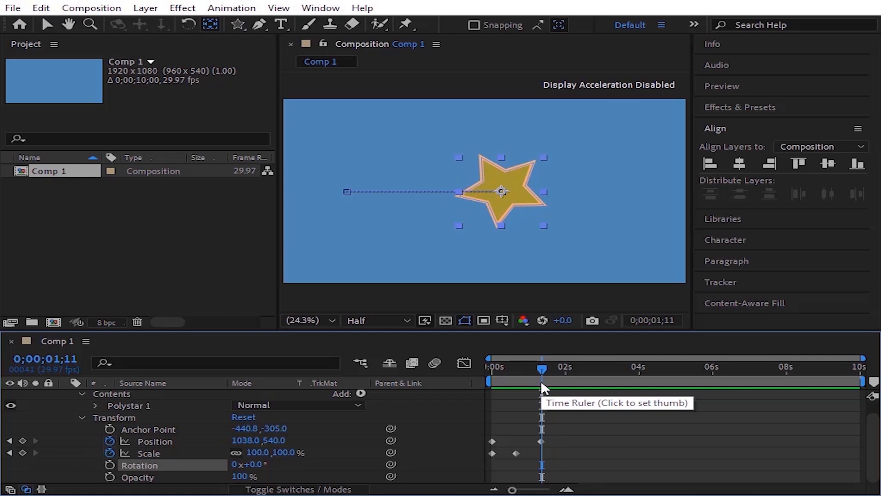
{"action": "left_click", "coordinate": [110, 464]}
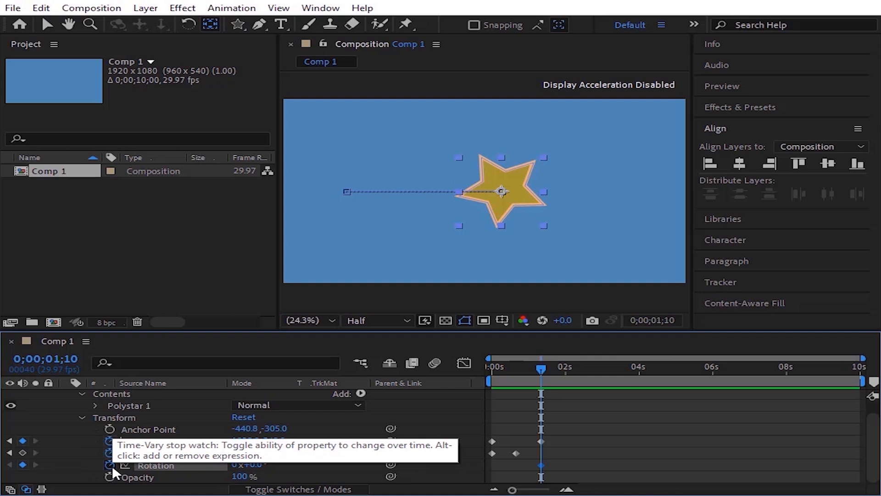
{"action": "left_click_drag", "start_coordinate": [543, 367], "coordinate": [567, 392]}
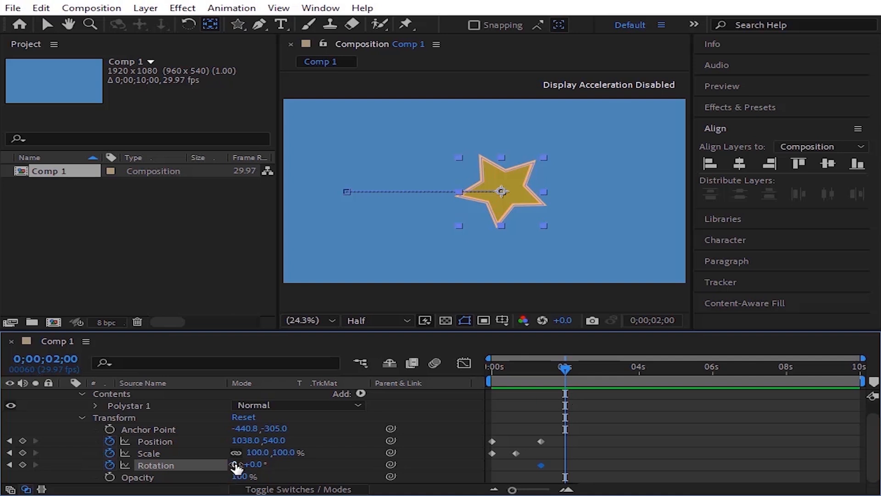
{"action": "left_click", "coordinate": [254, 465]}
{"action": "type", "text": "260"}
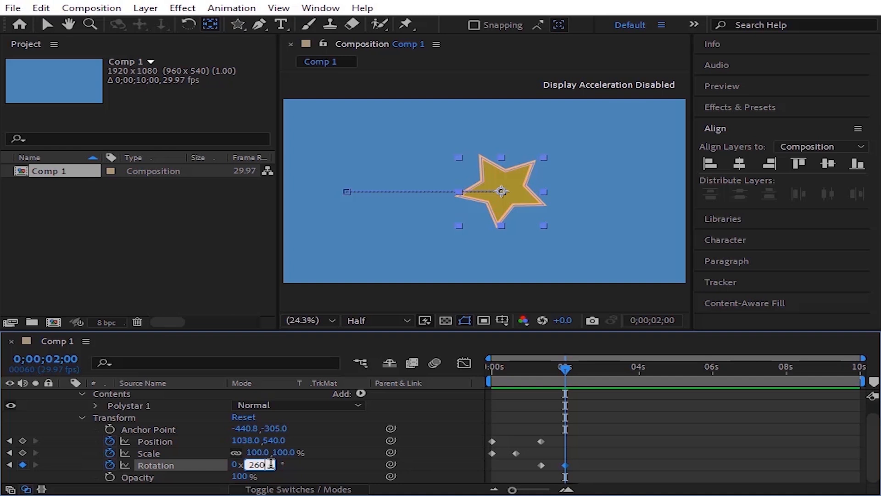
{"action": "left_click", "coordinate": [536, 401]}
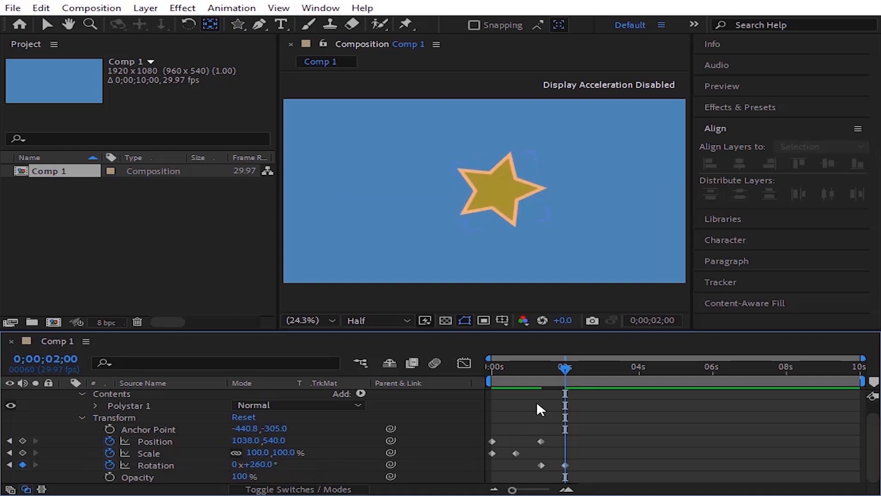
Step: Preview the animation from the start up to the two-second mark
{"action": "key", "text": "Home"}
{"action": "key", "text": "space"}
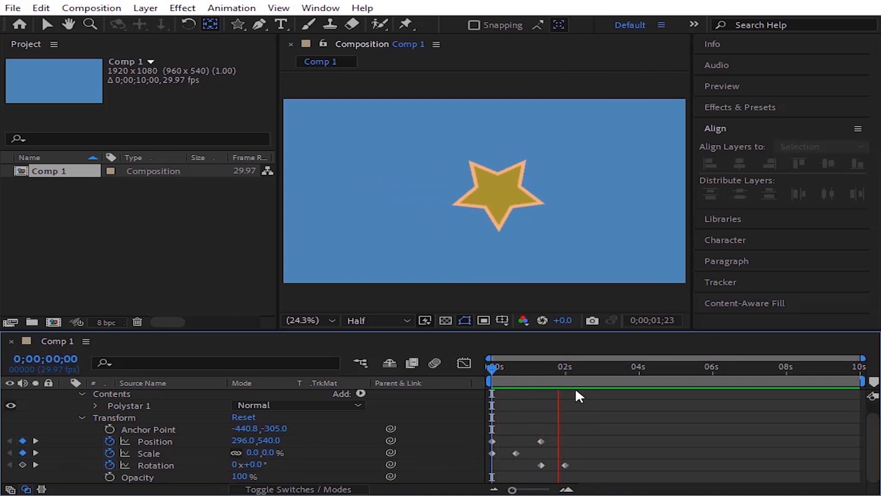
{"action": "left_click_drag", "start_coordinate": [576, 387], "coordinate": [566, 378]}
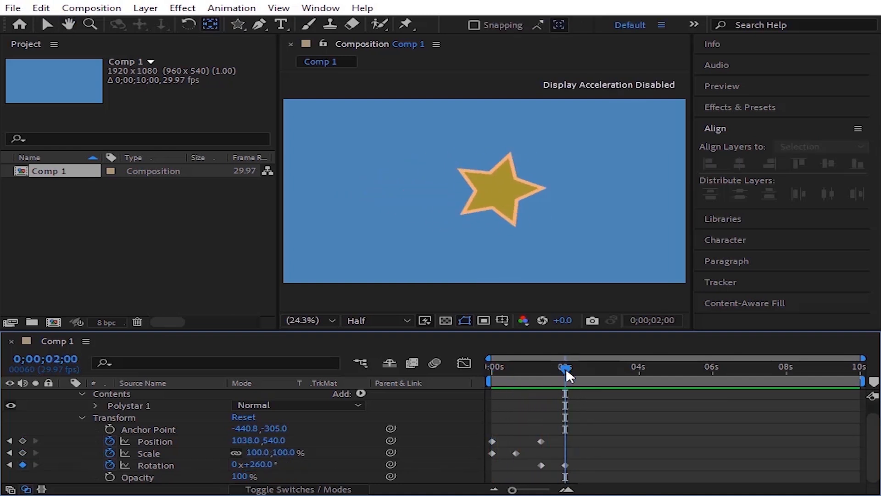
Step: Keyframe the star's opacity from 100% at 0;00;02;00 to 0% at 0;00;02;15
{"action": "left_click", "coordinate": [110, 476]}
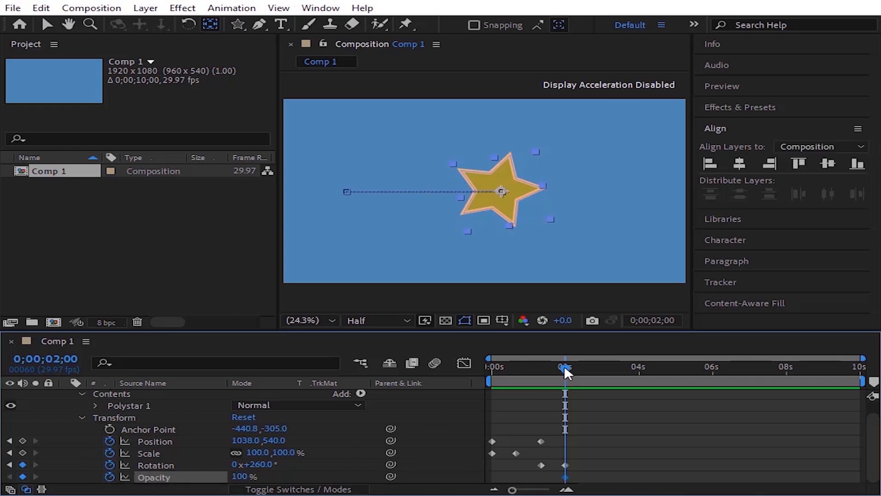
{"action": "left_click_drag", "start_coordinate": [564, 365], "coordinate": [583, 404]}
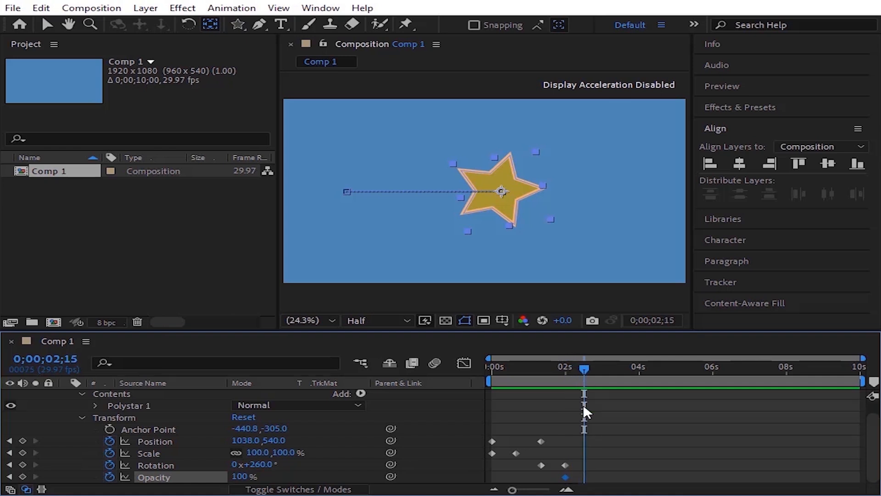
{"action": "left_click", "coordinate": [240, 478]}
{"action": "type", "text": "0"}
{"action": "key", "text": "Return"}
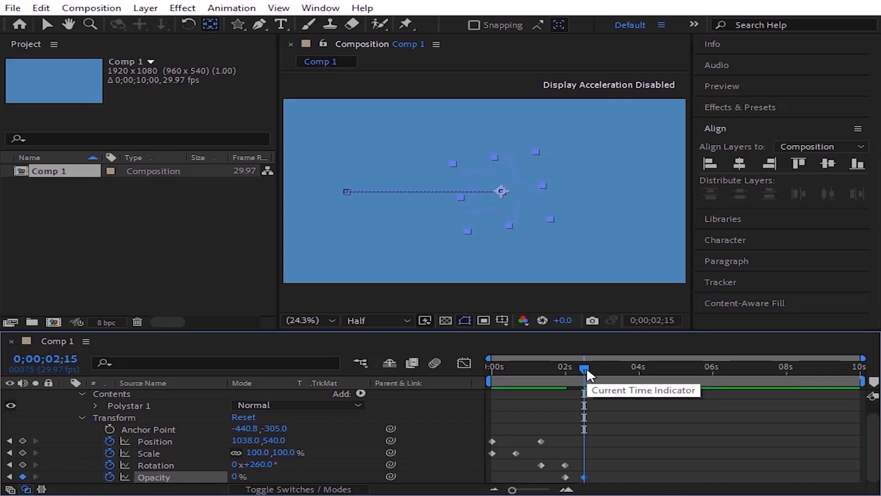
Step: Preview the full star animation from the beginning
{"action": "left_click_drag", "start_coordinate": [587, 367], "coordinate": [481, 418]}
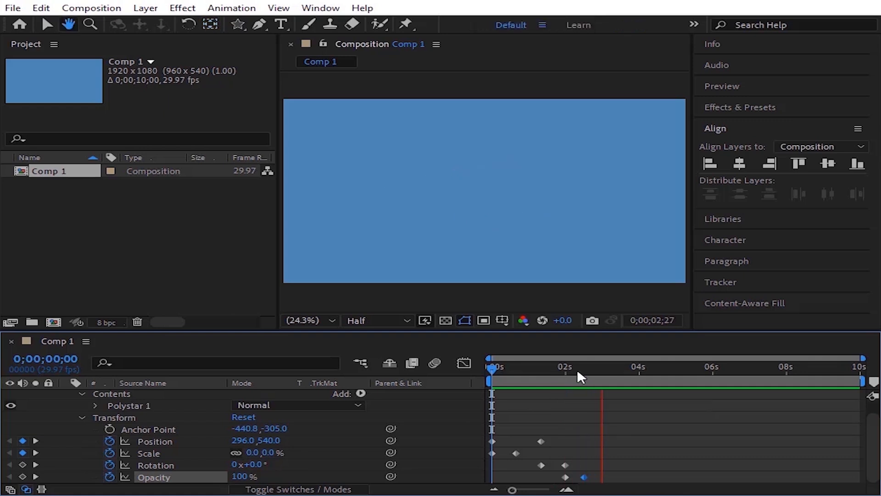
{"action": "left_click_drag", "start_coordinate": [577, 371], "coordinate": [475, 393]}
{"action": "key", "text": "space"}
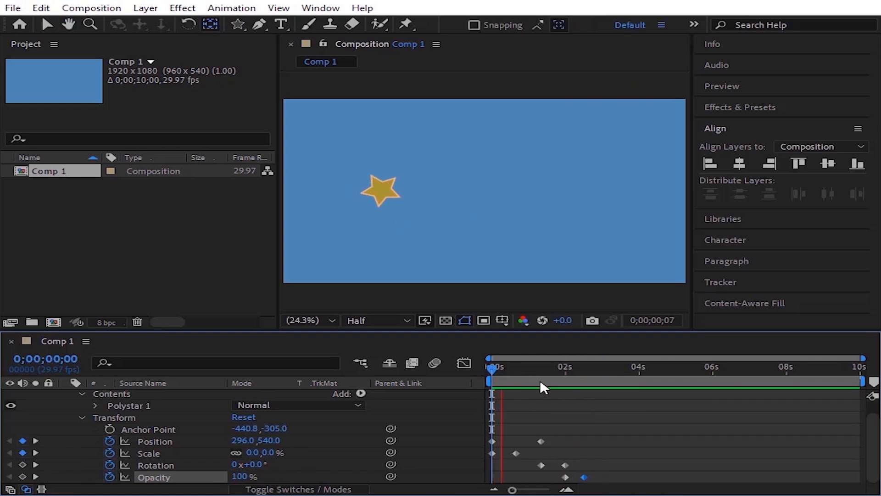
{"action": "key", "text": "space"}
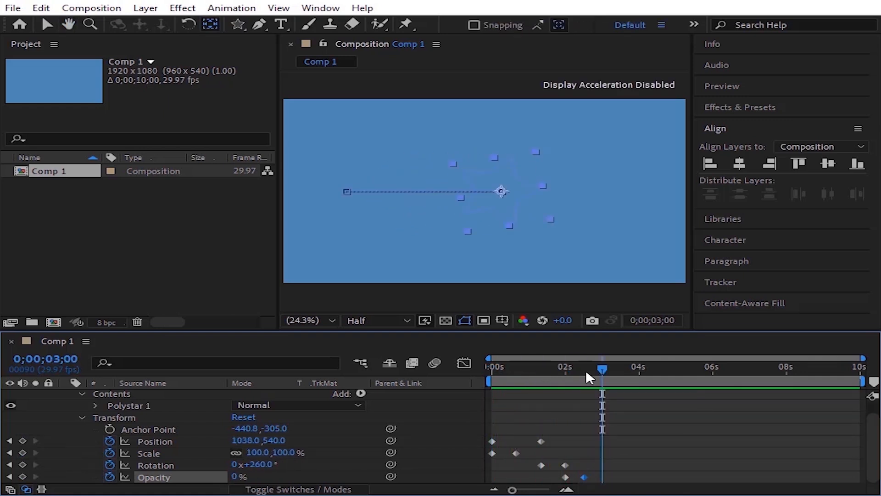